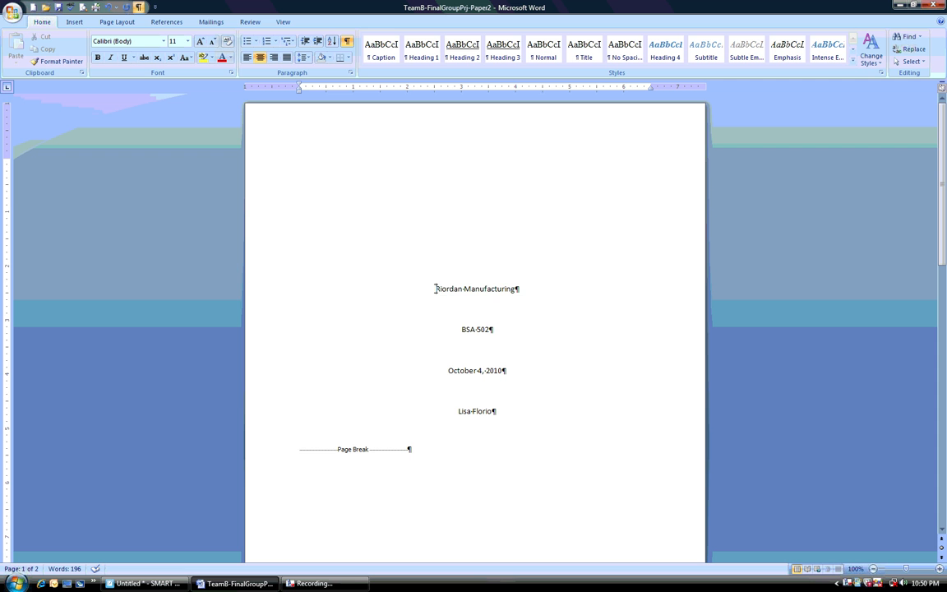
Set the whole document's paragraph spacing to 0 pt after and its line spacing to single
left_click_drag(435, 289, 518, 290)
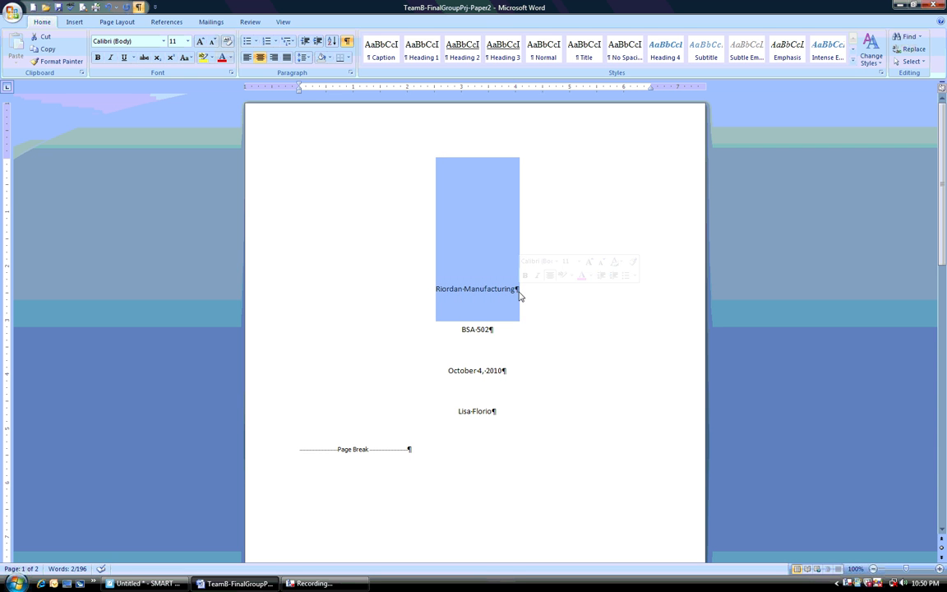
left_click(436, 289)
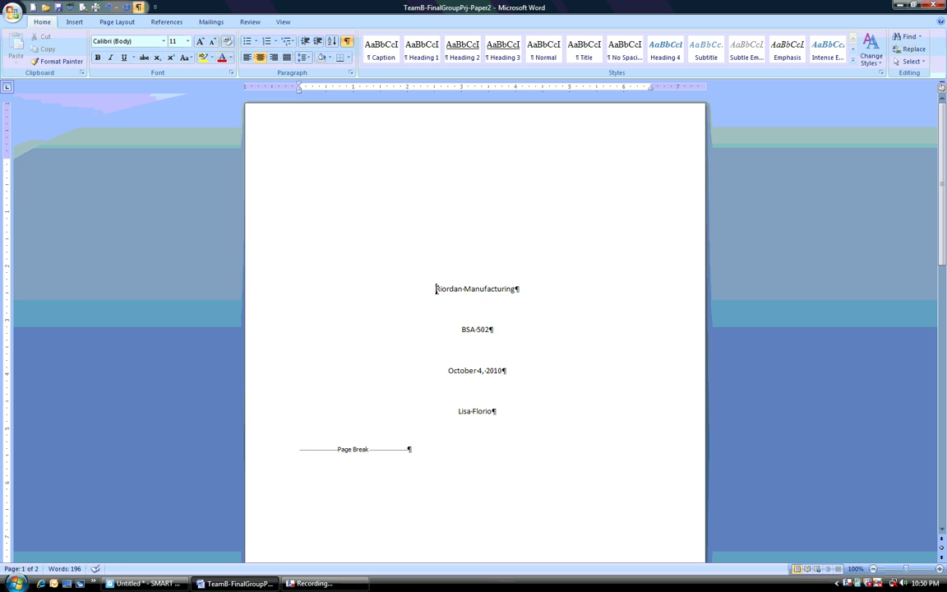
key("ctrl+a")
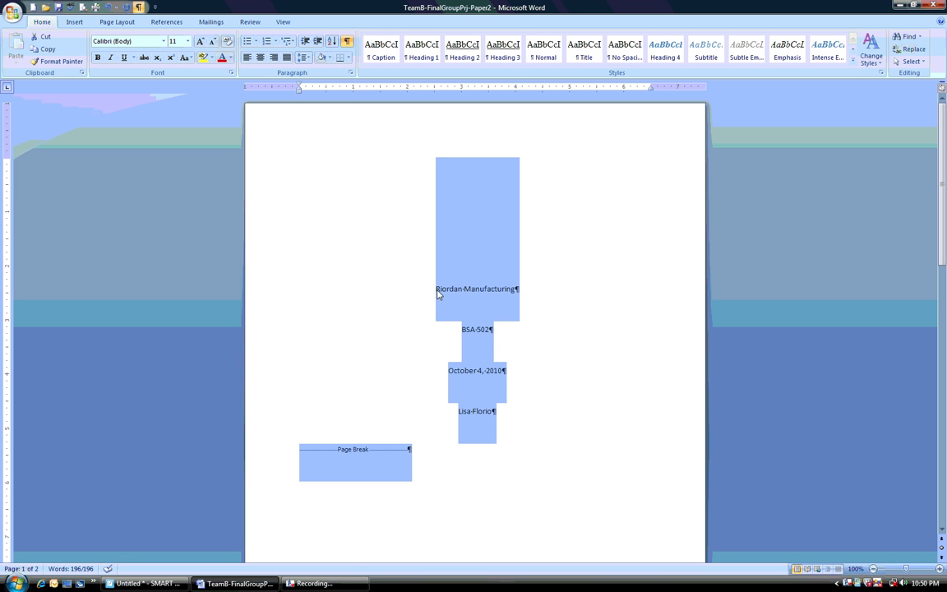
scroll(541, 408, "down", 15)
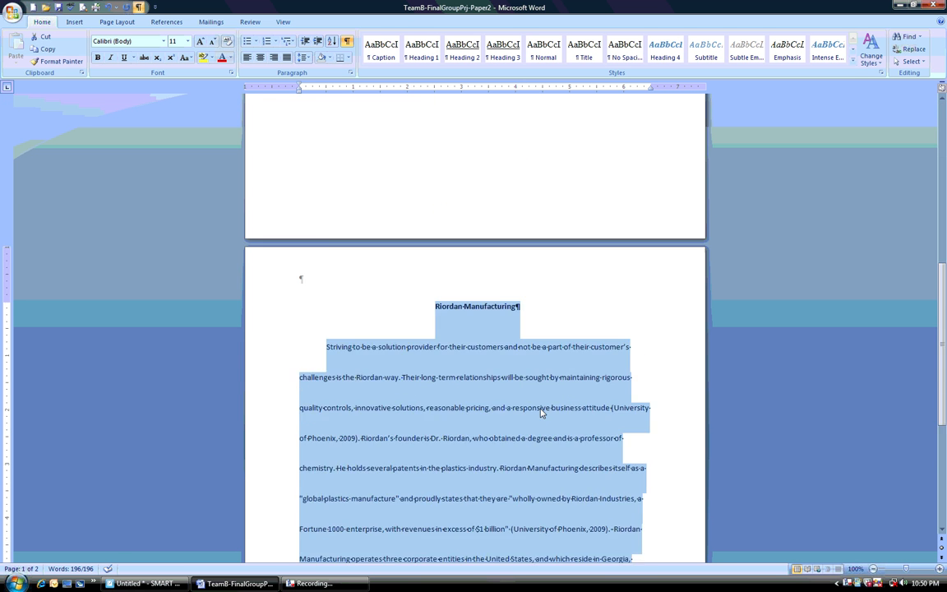
scroll(541, 410, "up", 15)
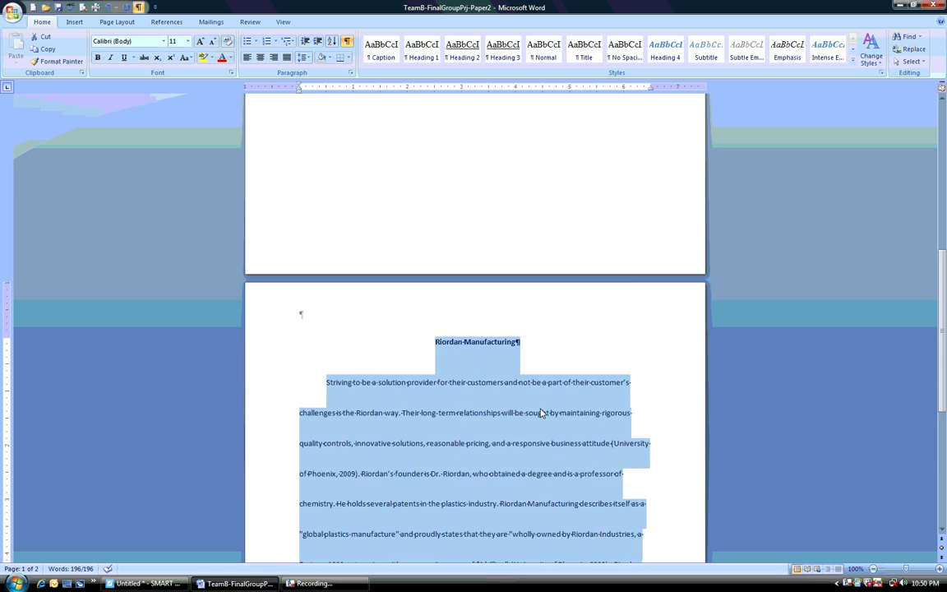
scroll(541, 409, "up", 2)
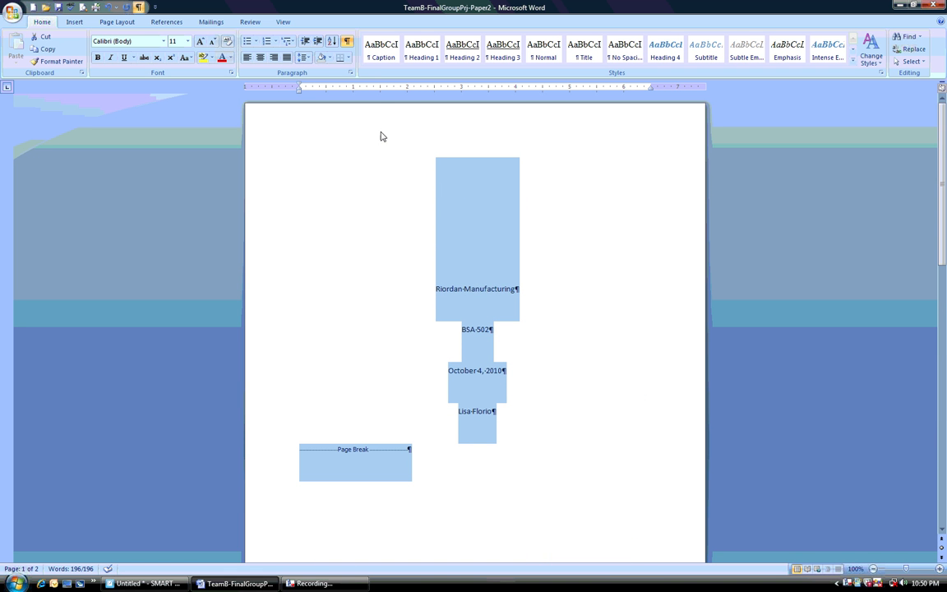
left_click(351, 75)
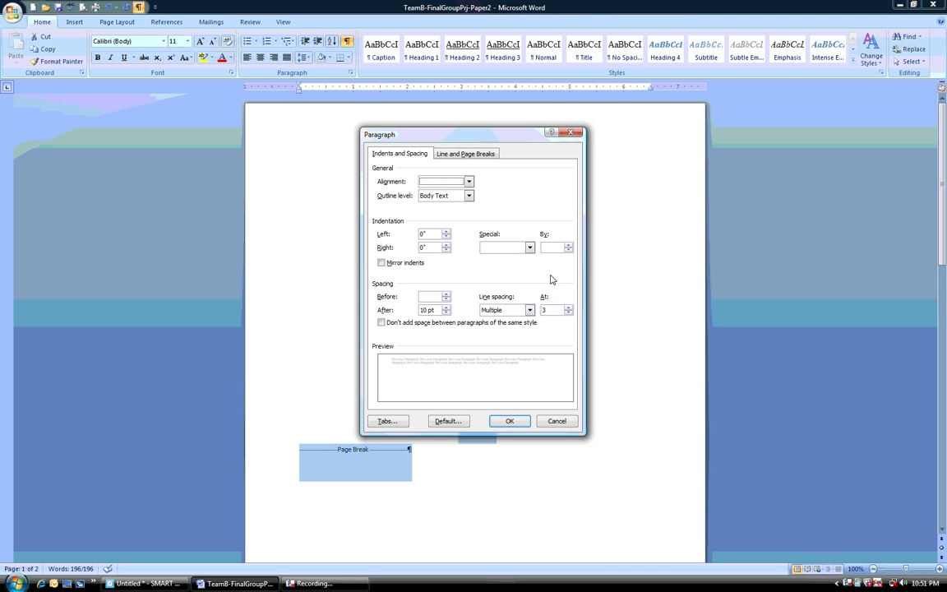
left_click(446, 312)
left_click(530, 309)
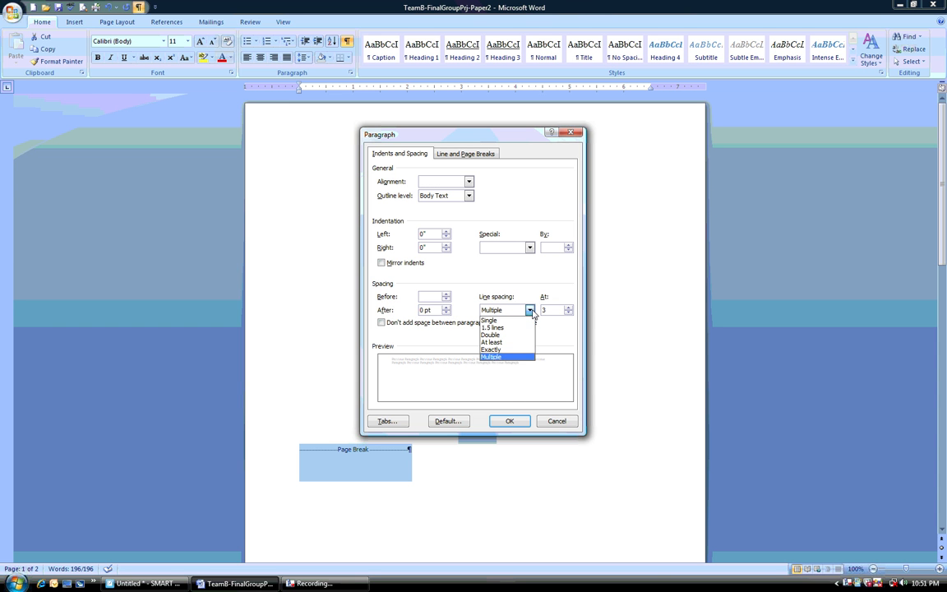
left_click(493, 328)
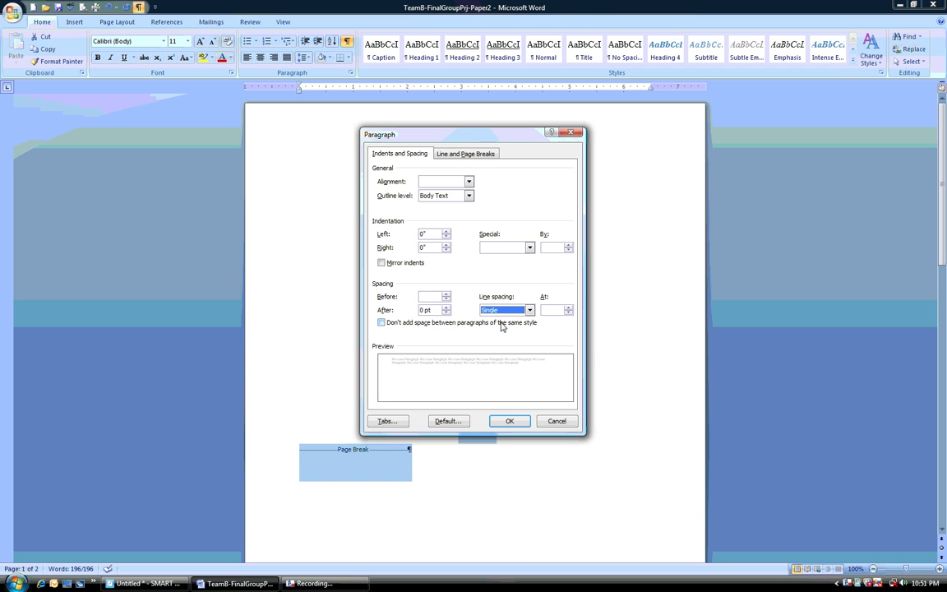
left_click(507, 421)
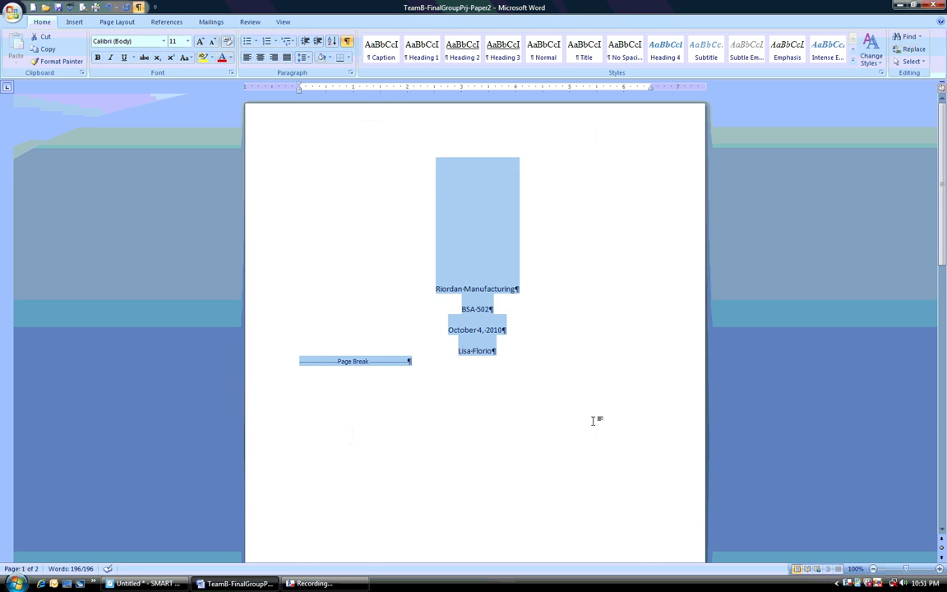
scroll(552, 436, "down", 10)
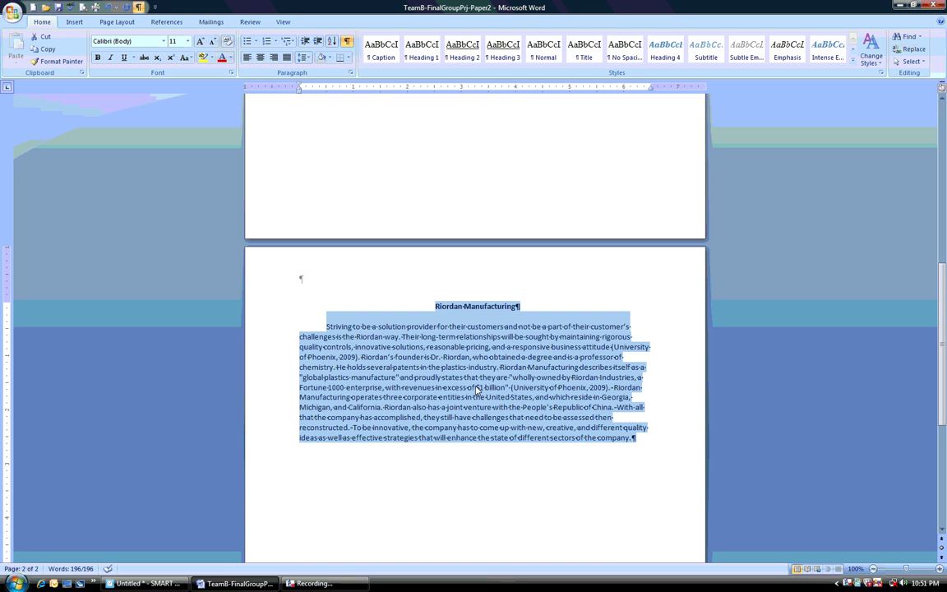
scroll(475, 388, "up", 4)
scroll(475, 385, "down", 5)
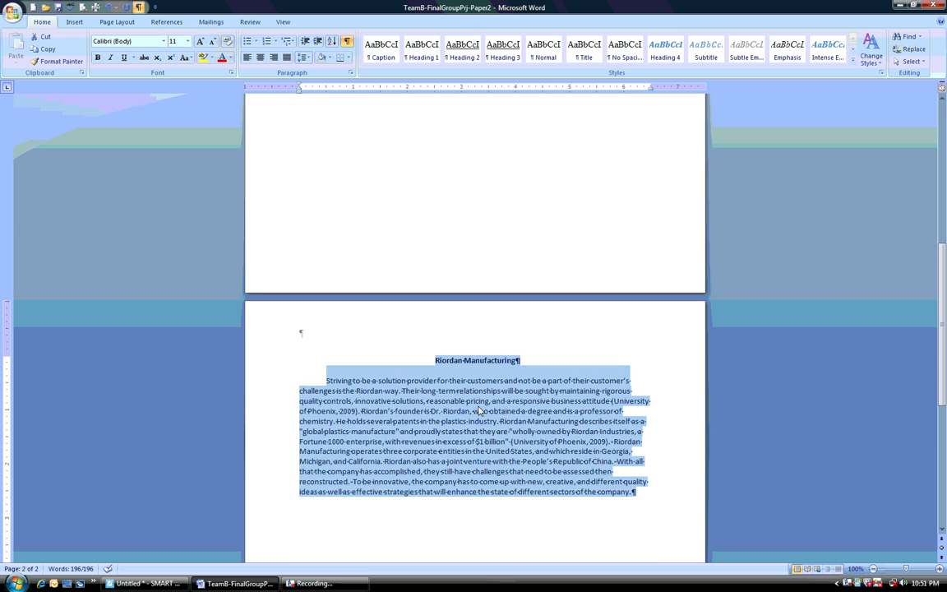
scroll(476, 402, "up", 2)
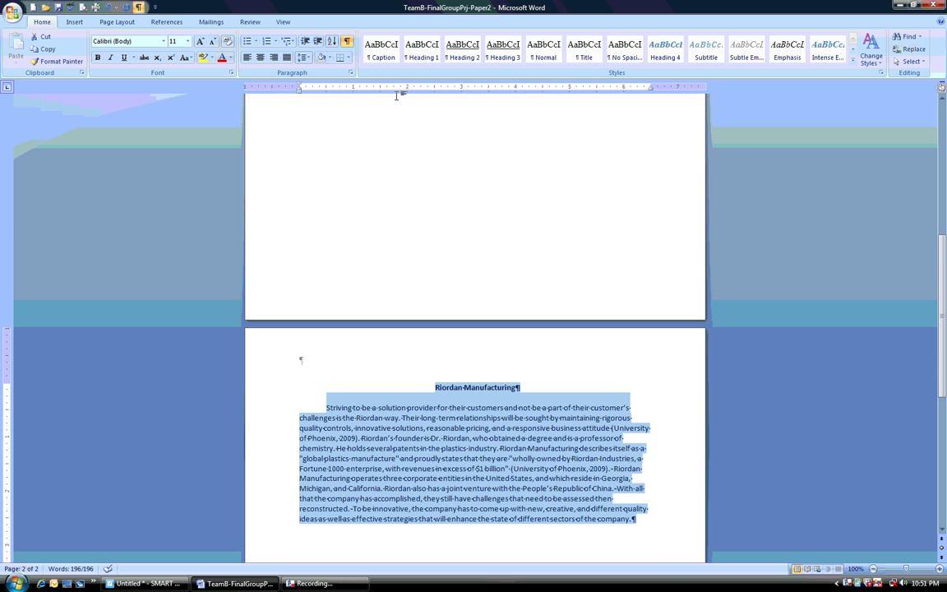
Set the whole document's paragraph spacing to 0 pt before and its line spacing to double
left_click(349, 73)
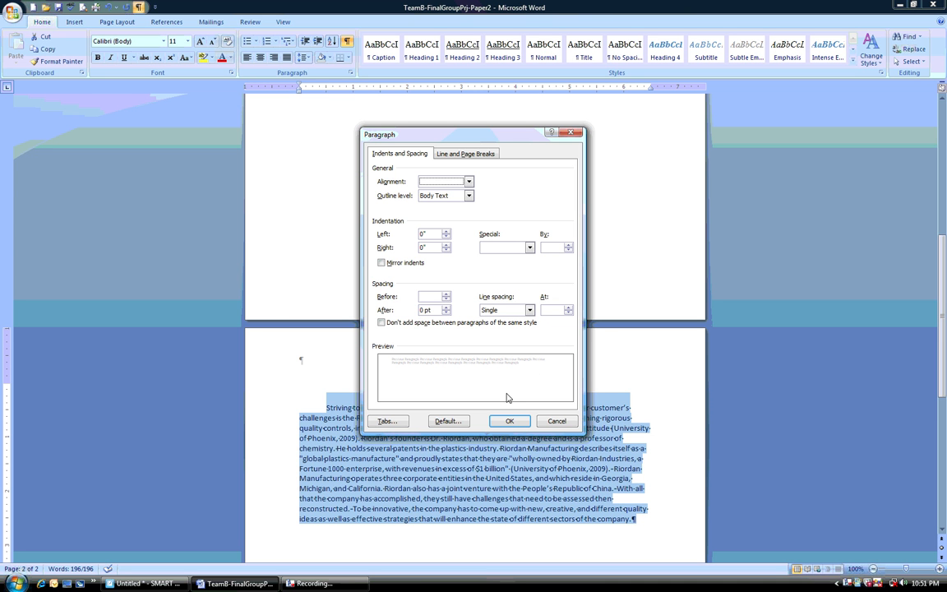
left_click(448, 298)
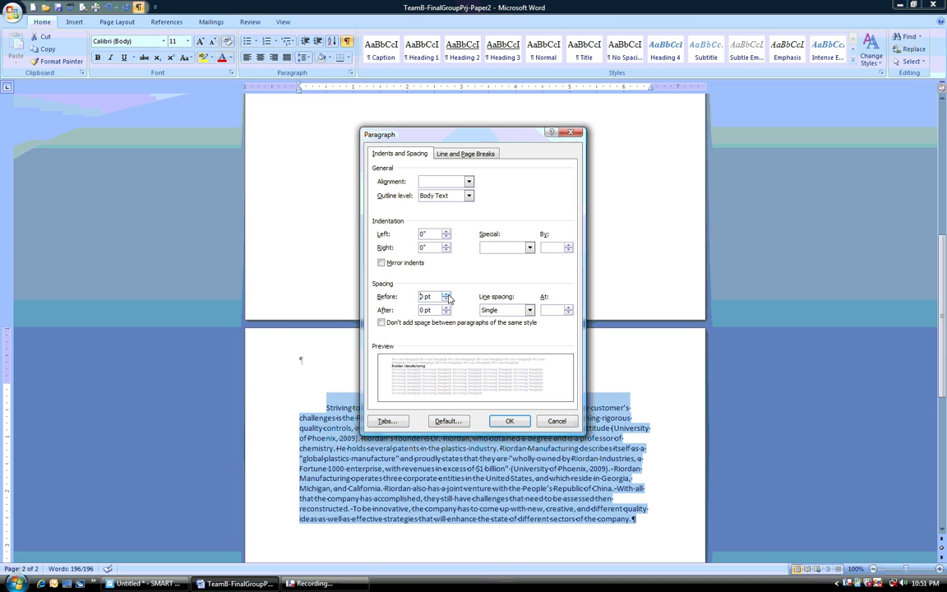
left_click(530, 310)
left_click(505, 335)
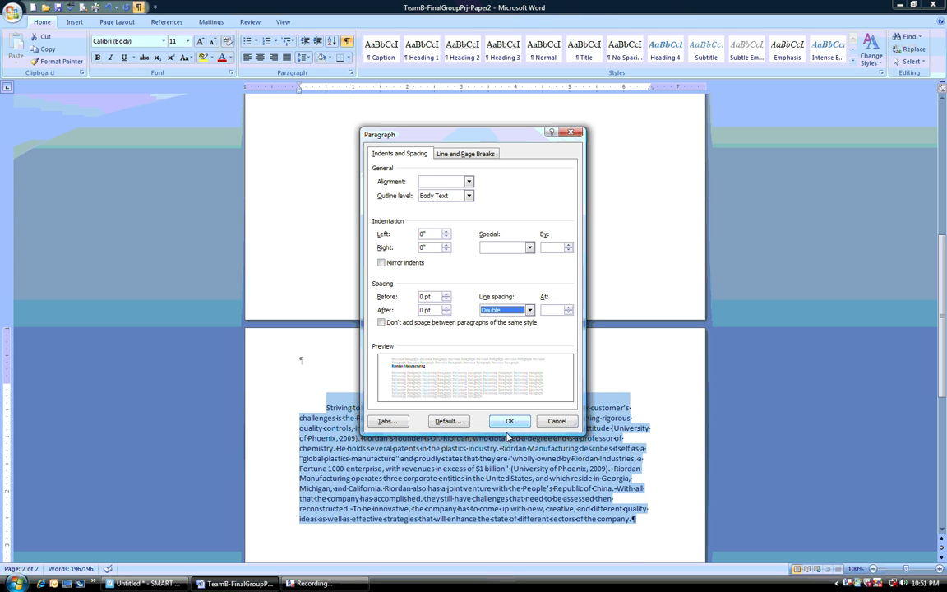
left_click(509, 421)
left_click(586, 451)
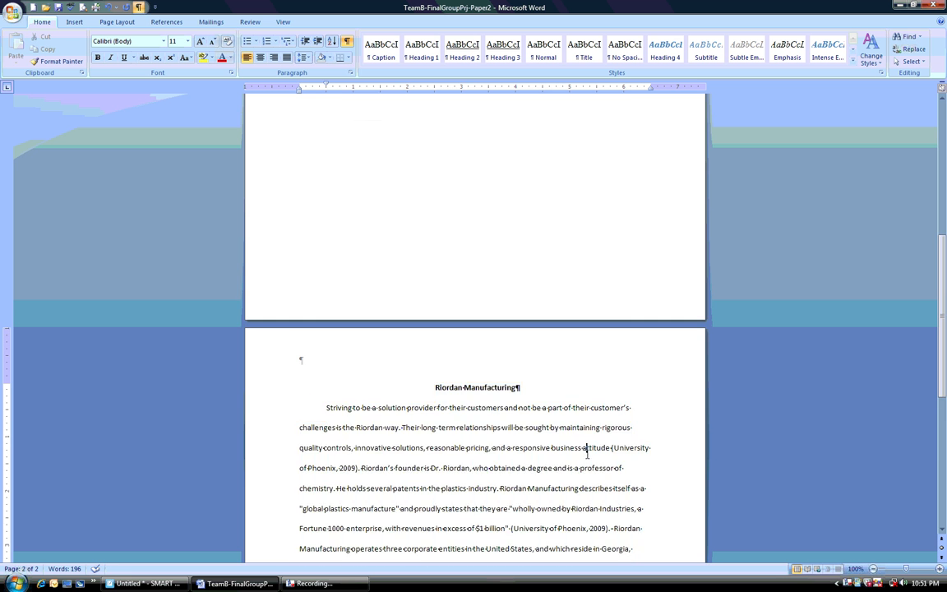
scroll(586, 451, "down", 8)
scroll(586, 453, "up", 5)
scroll(586, 454, "up", 10)
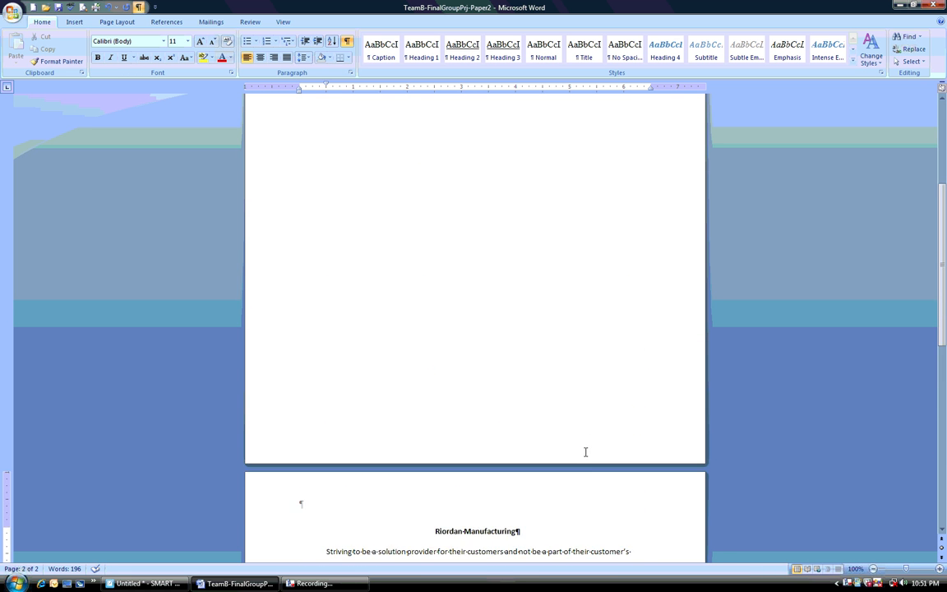
scroll(582, 448, "down", 3)
scroll(582, 448, "down", 4)
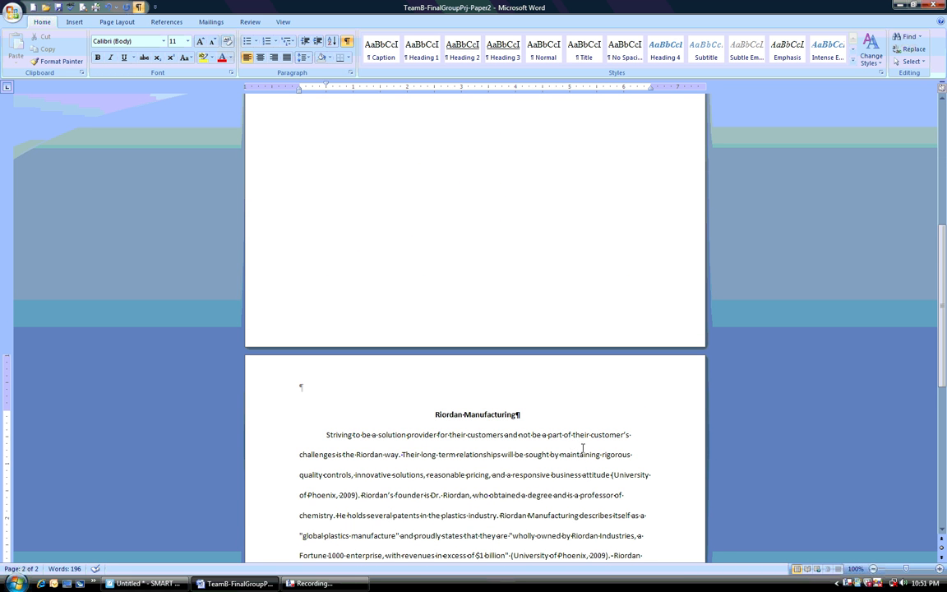
Underline and italicize the "Riordan Manufacturing" heading on page two
left_click_drag(436, 414, 480, 415)
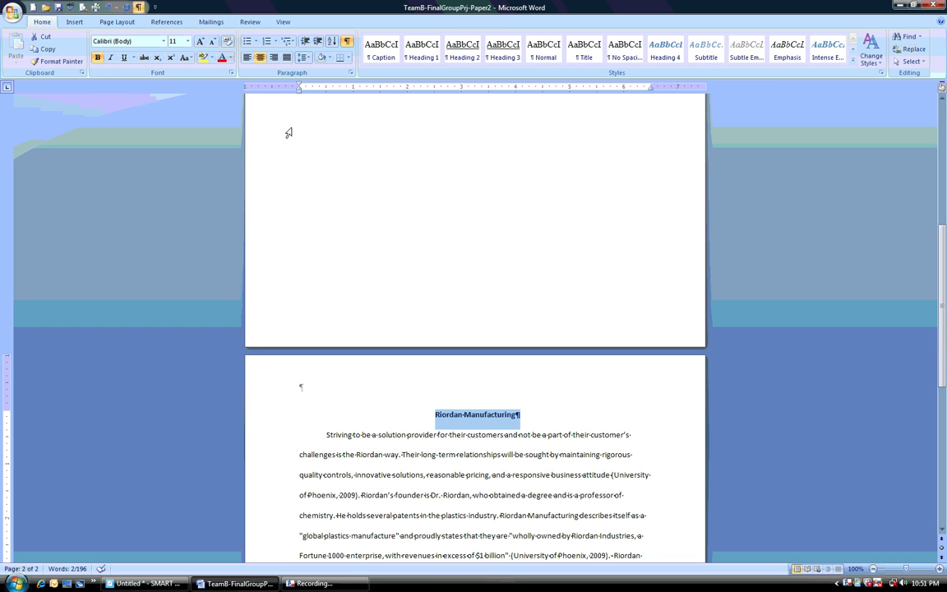
left_click(123, 56)
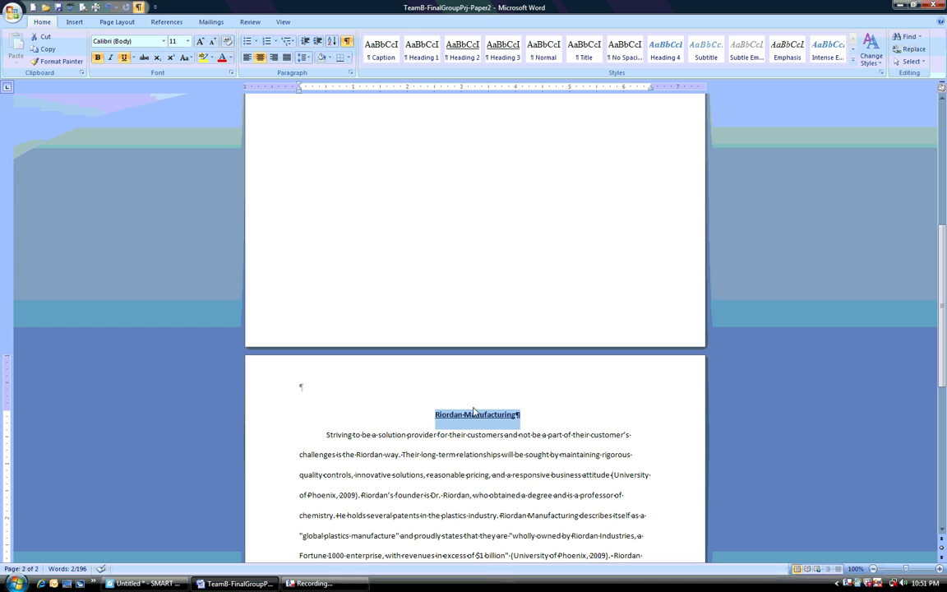
left_click(109, 58)
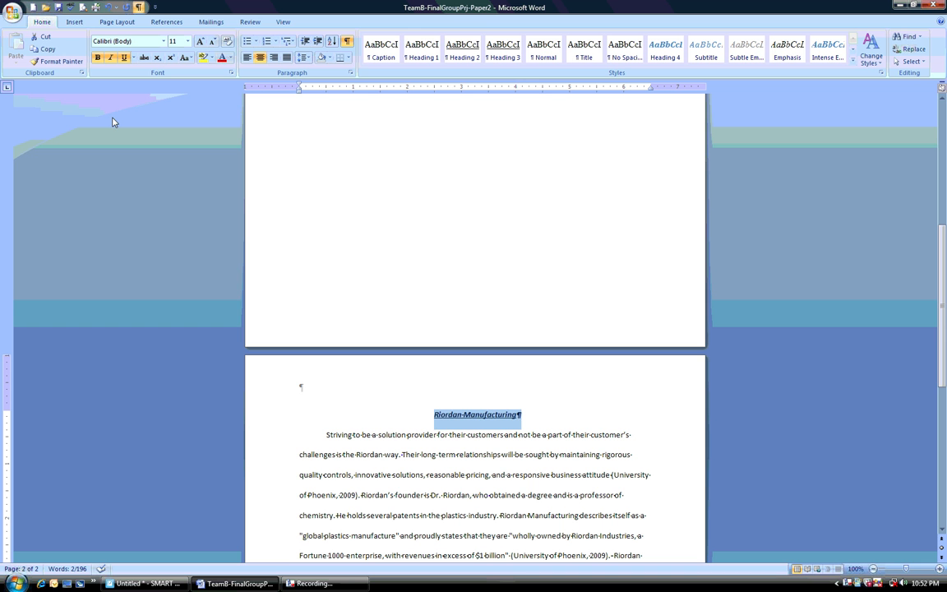
Remove the bold, italic and underline formatting from the "Riordan Manufacturing" heading on page two
left_click(98, 59)
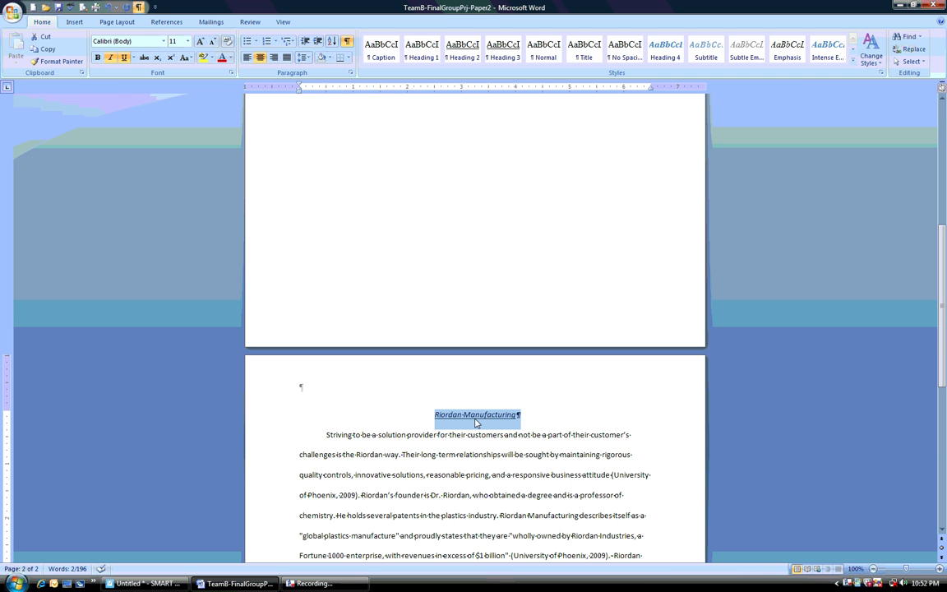
left_click(112, 58)
left_click(125, 61)
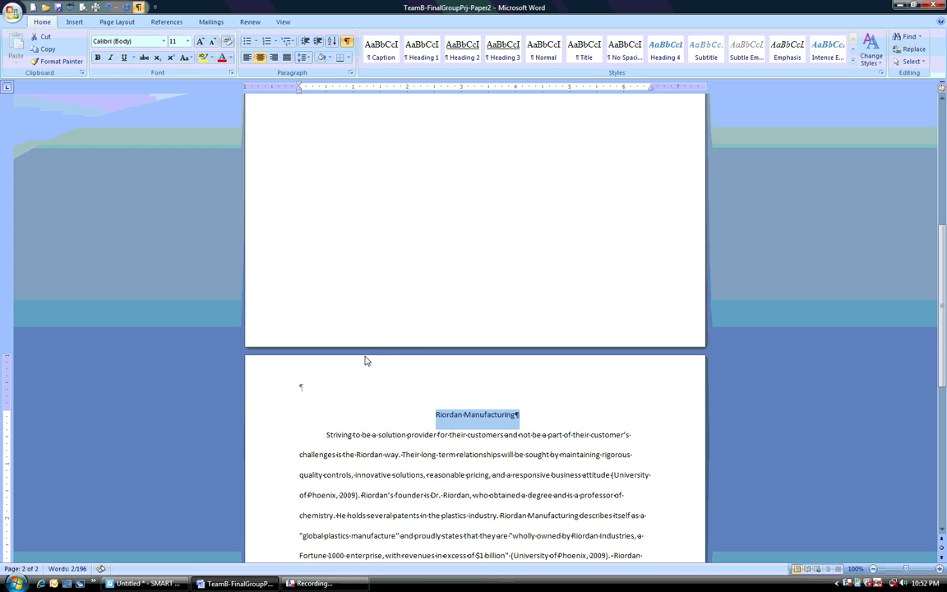
left_click(463, 497)
scroll(463, 503, "up", 3)
scroll(463, 502, "up", 5)
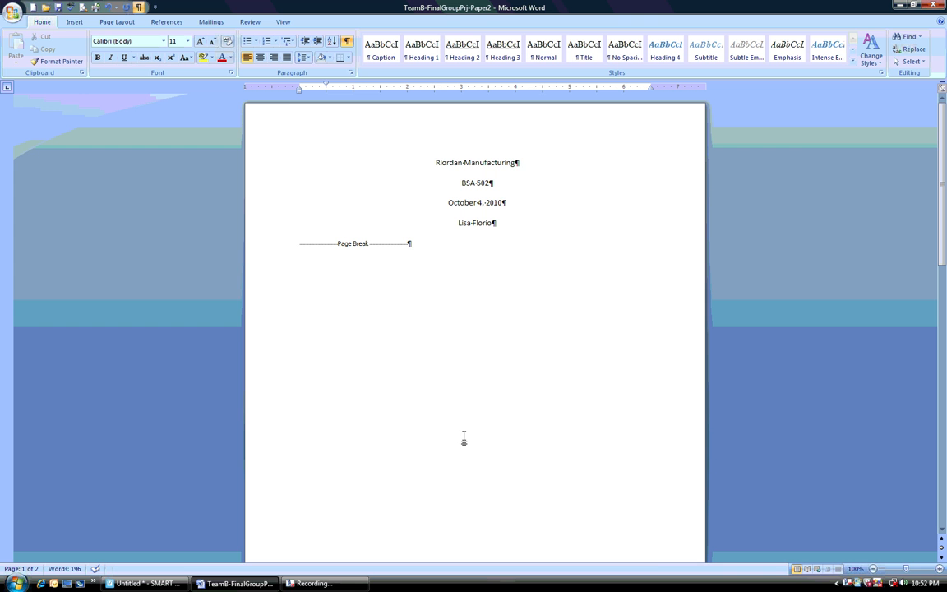
left_click(314, 584)
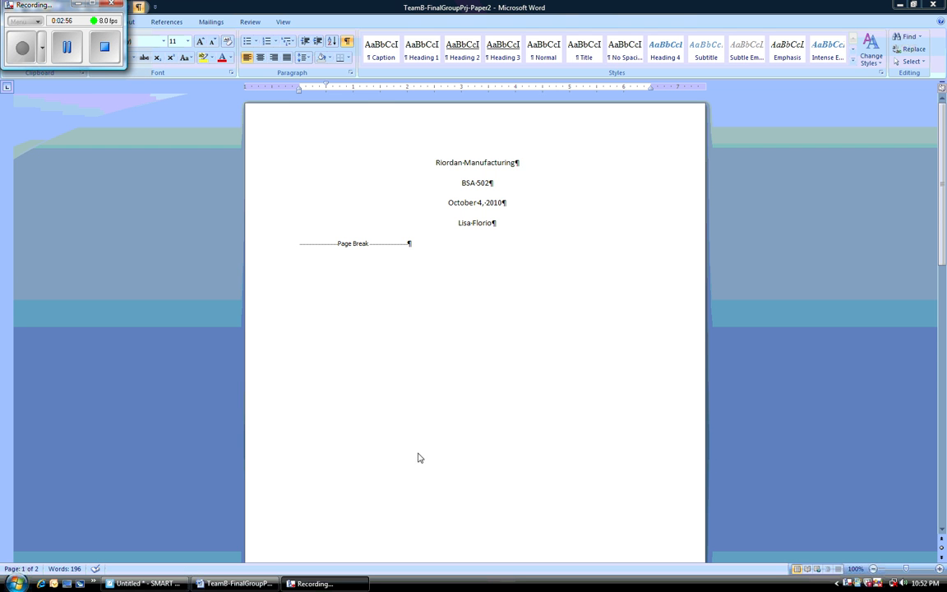
left_click(85, 6)
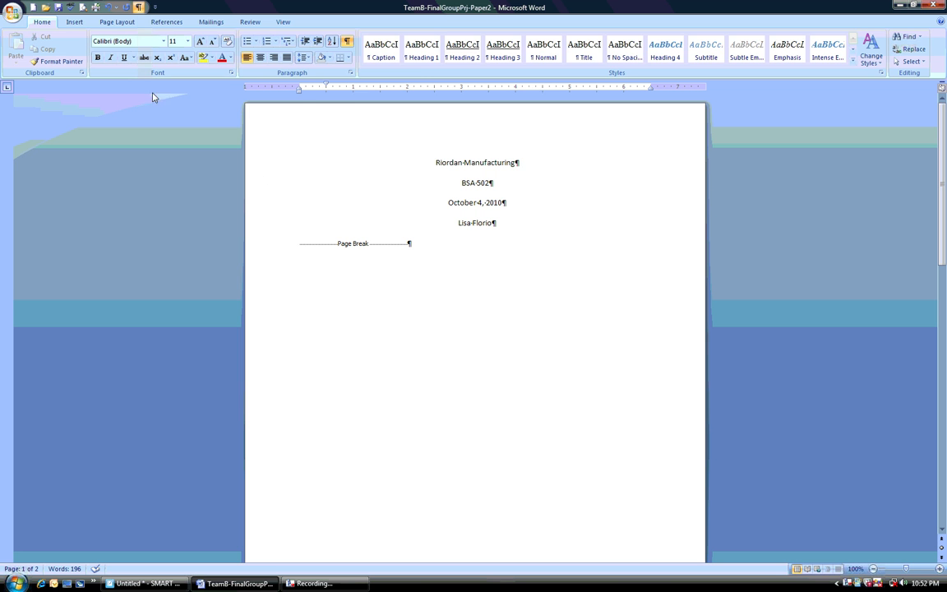
Set a custom top margin of 2" for the whole document
left_click(117, 22)
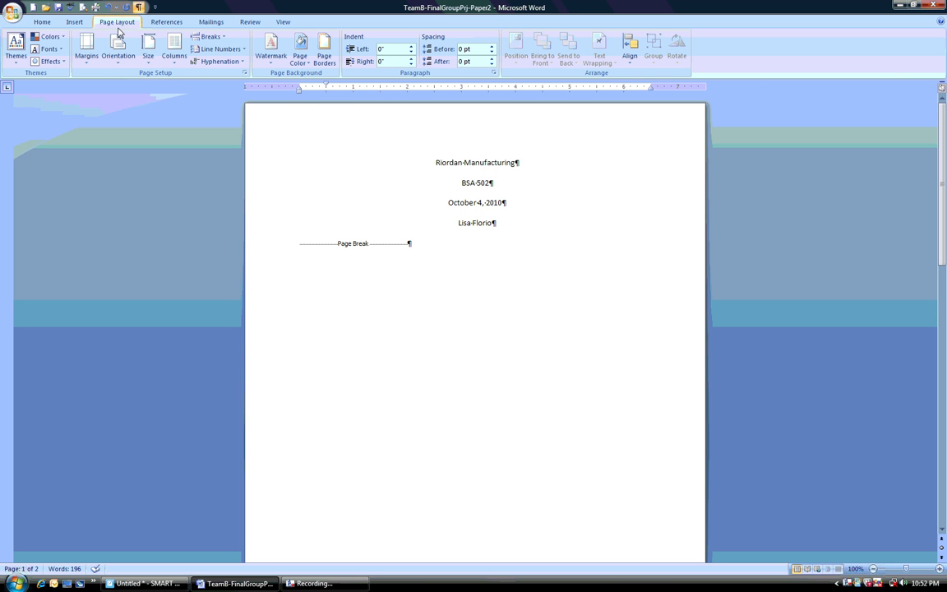
left_click(87, 54)
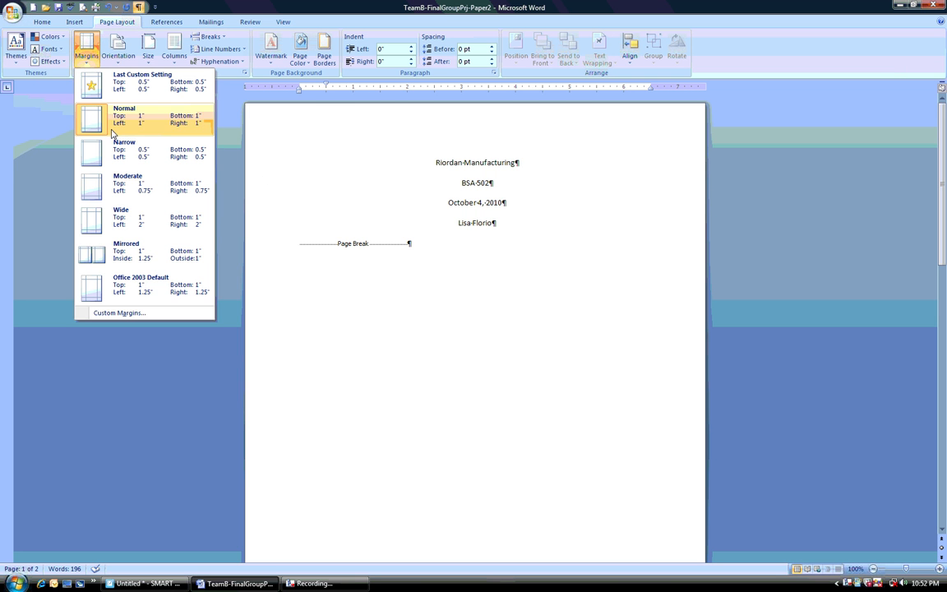
left_click(119, 313)
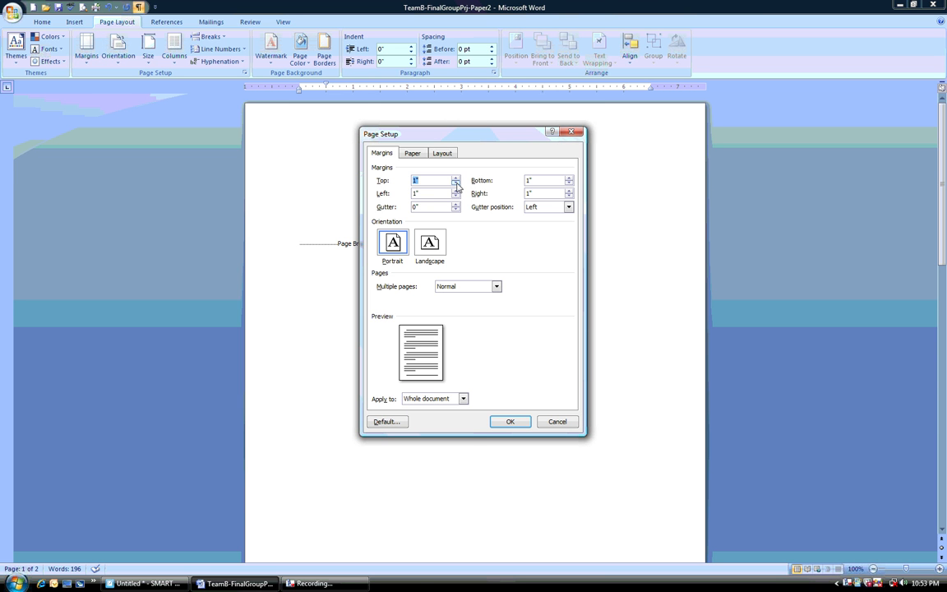
type("2")
left_click(455, 178)
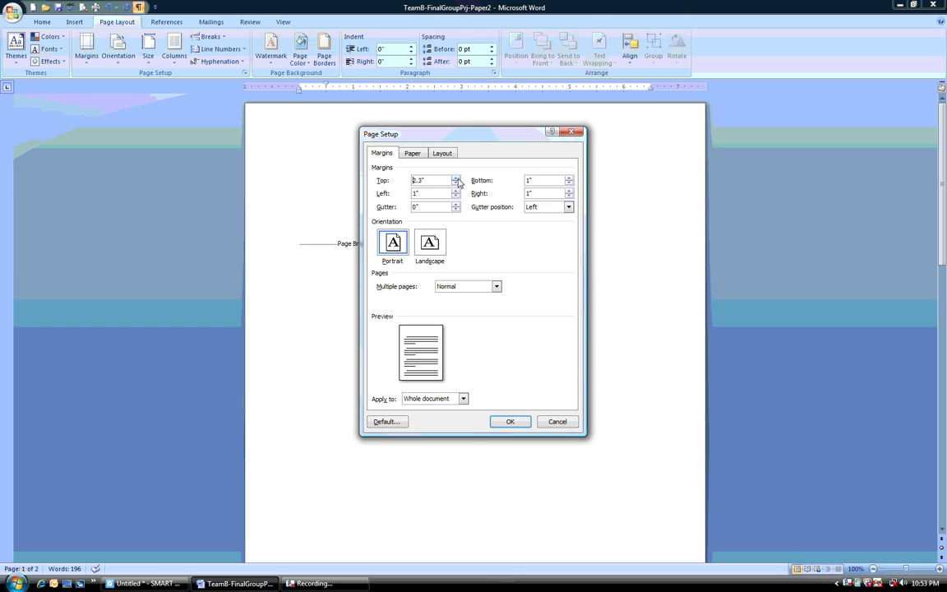
left_click(455, 185)
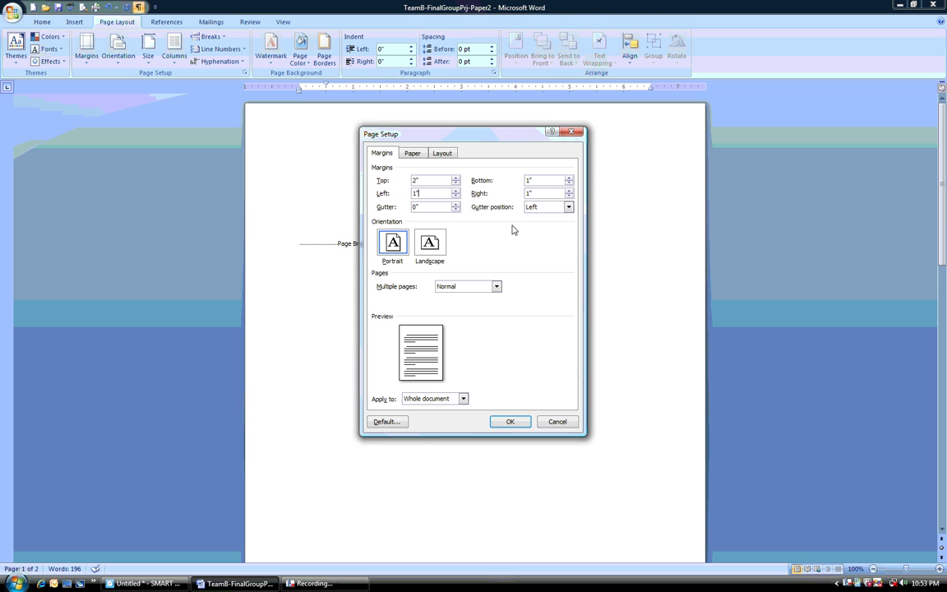
left_click(505, 421)
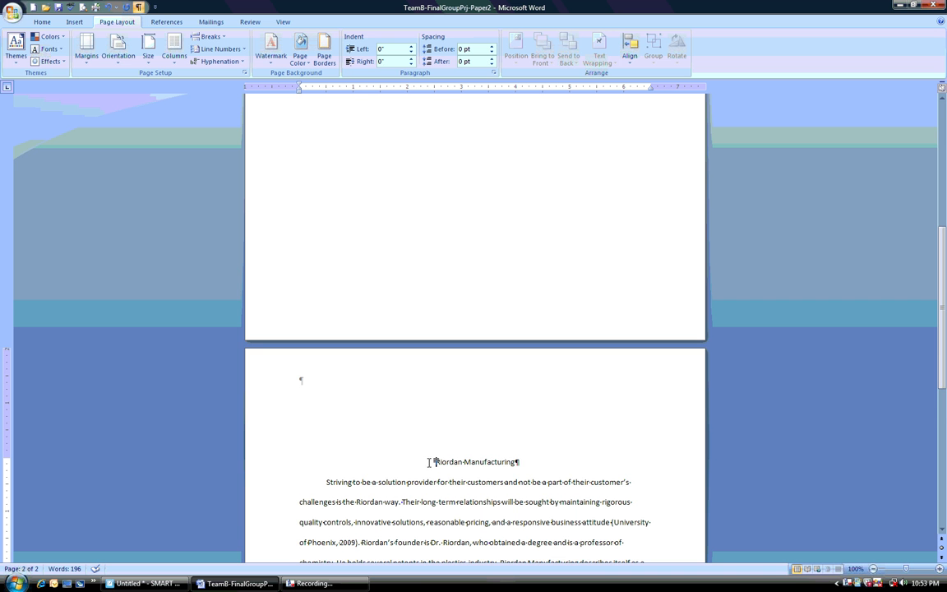
scroll(402, 419, "down", 4)
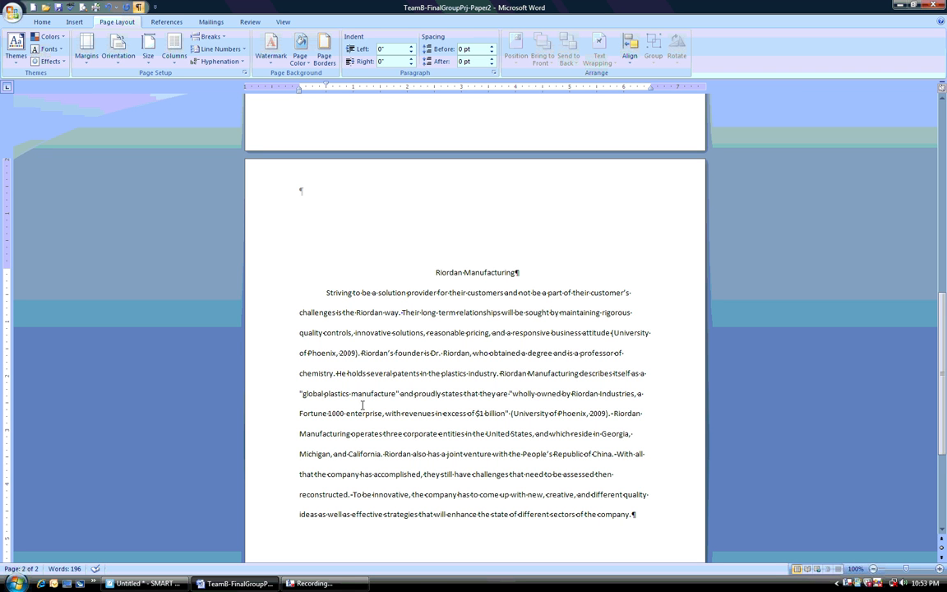
Remove the first-line indent from the body paragraph on page two and apply it again
key("BackSpace")
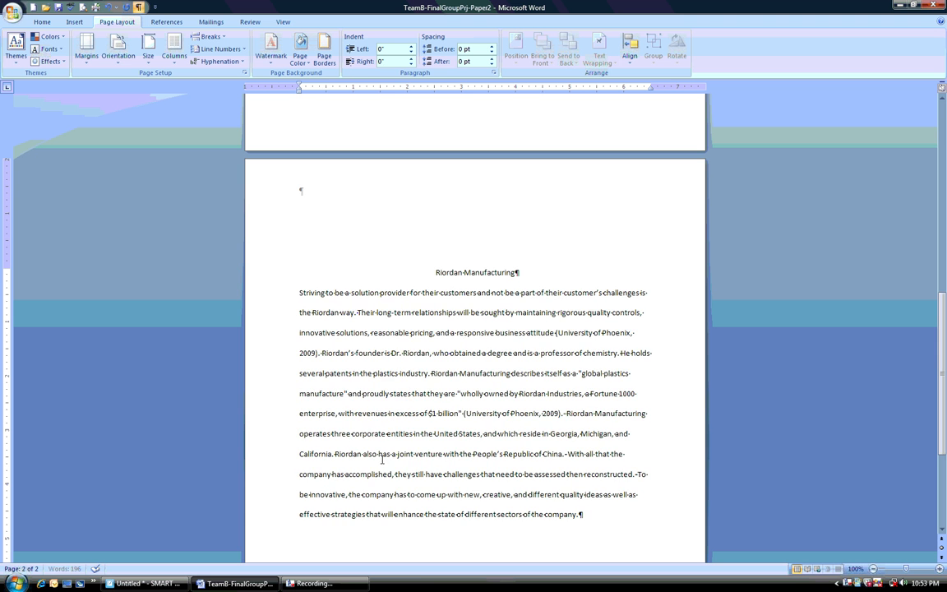
key("Tab")
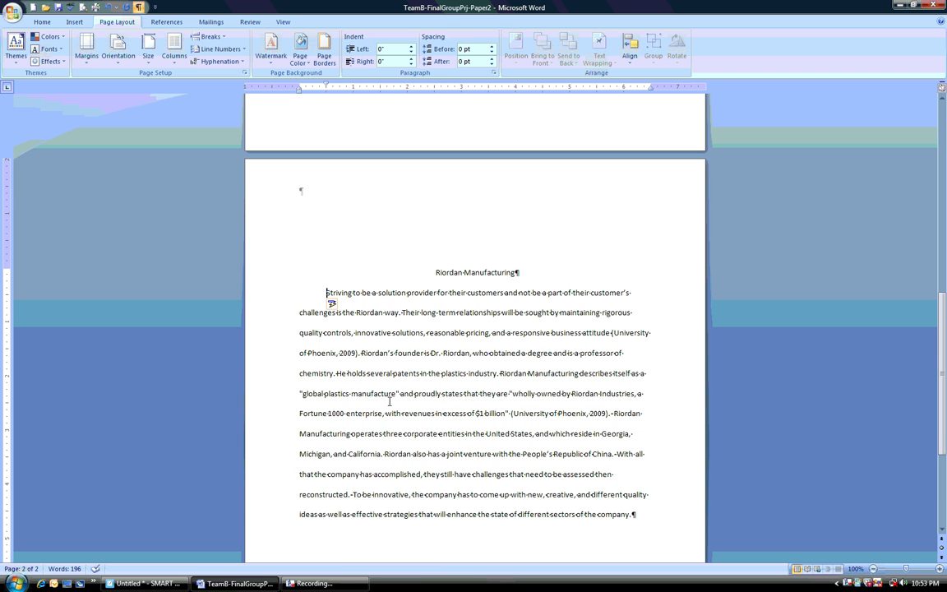
Try center and right alignment on the whole body paragraph of page two, and return it to left alignment
scroll(389, 401, "up", 1)
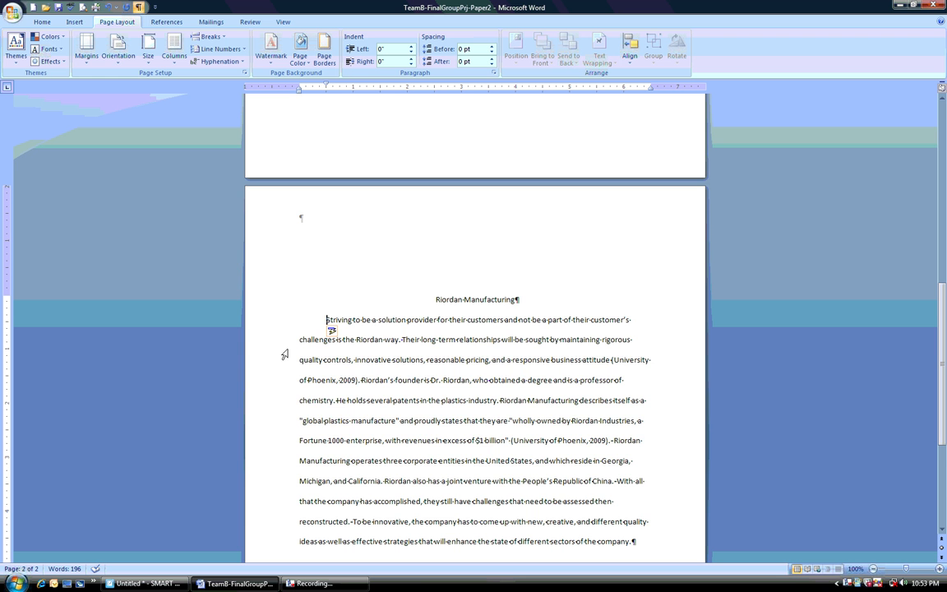
left_click_drag(308, 321, 313, 461)
scroll(337, 526, "down", 2)
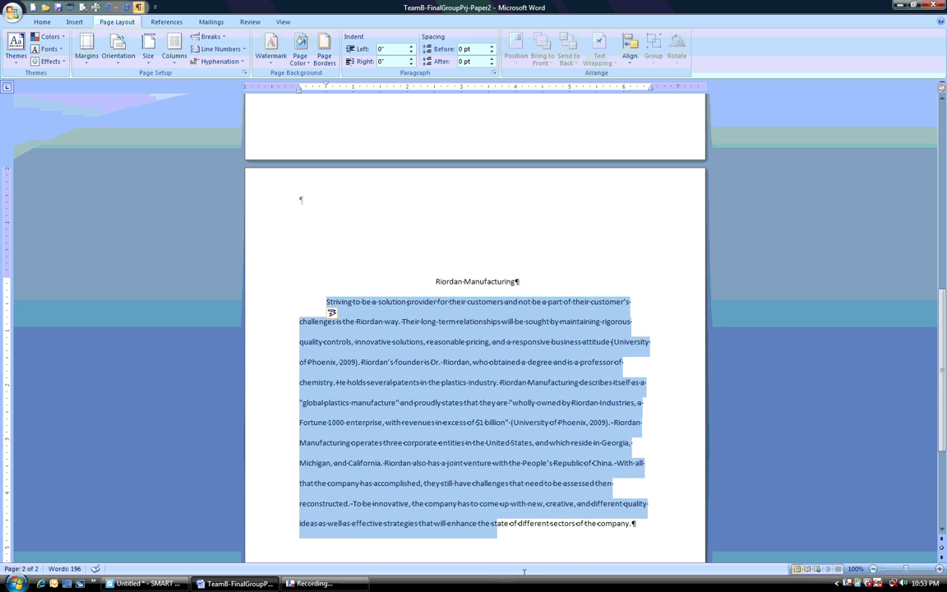
left_click(41, 22)
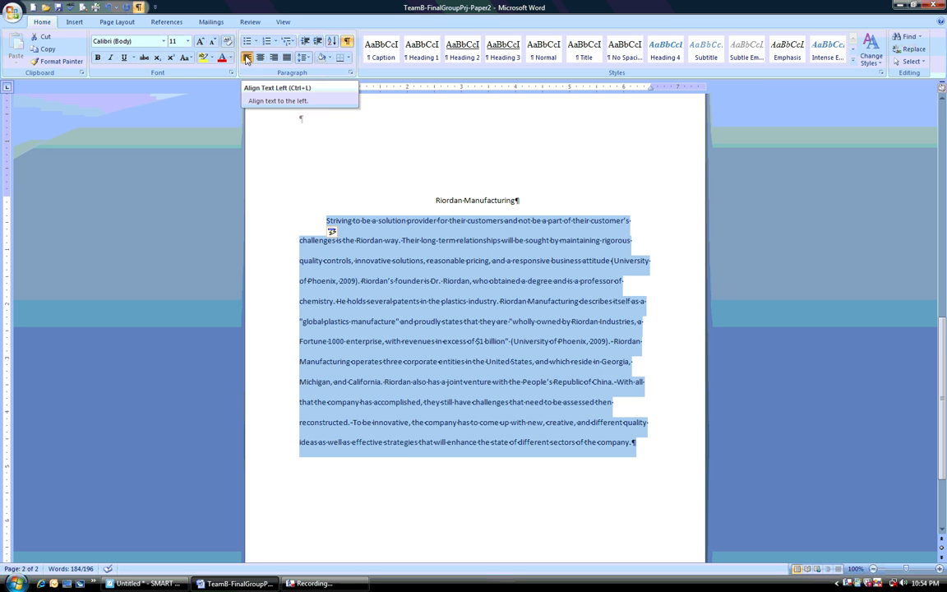
left_click(259, 58)
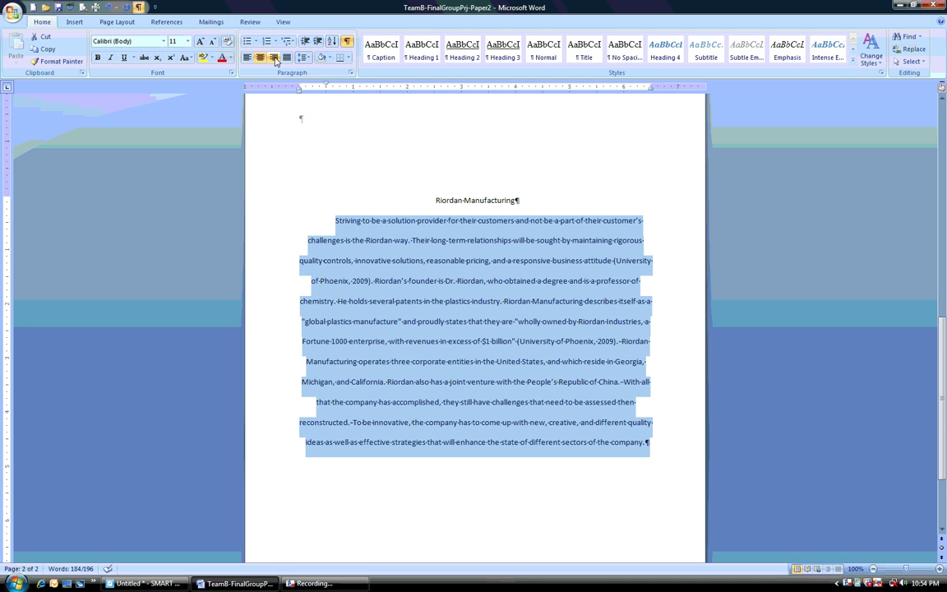
left_click(273, 58)
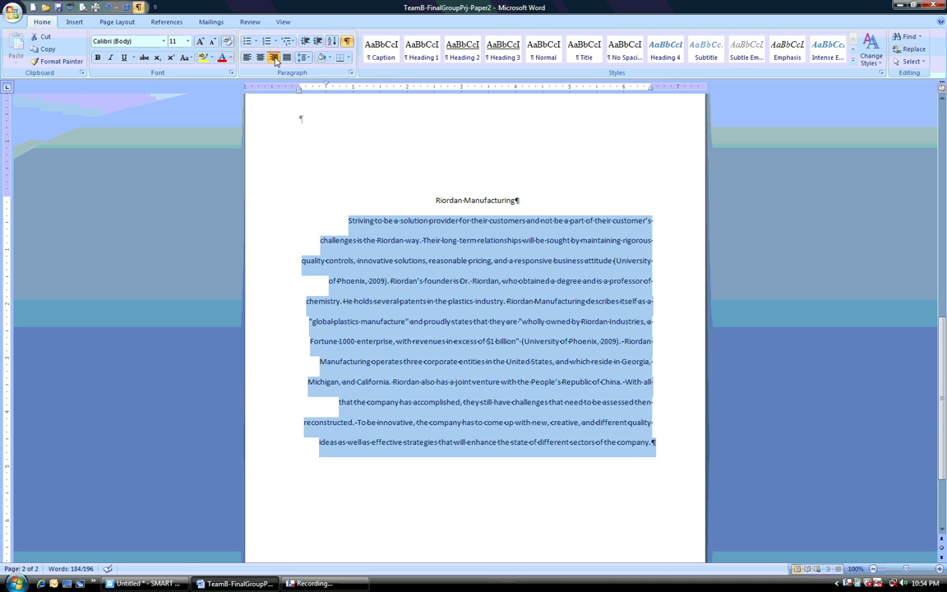
left_click(247, 58)
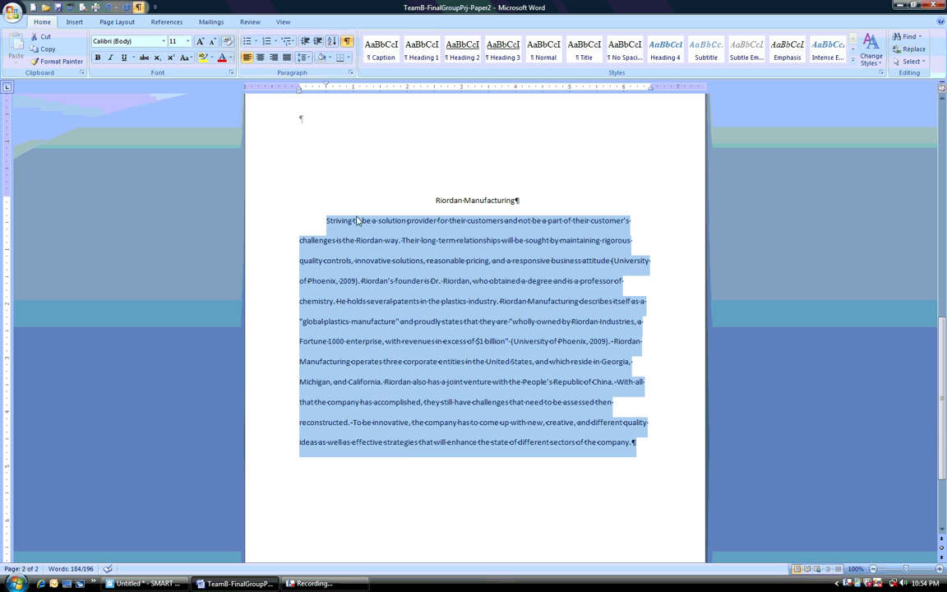
Add a right-aligned line above the "Riordan Manufacturing" heading on page two containing a person's title and surname
left_click(435, 200)
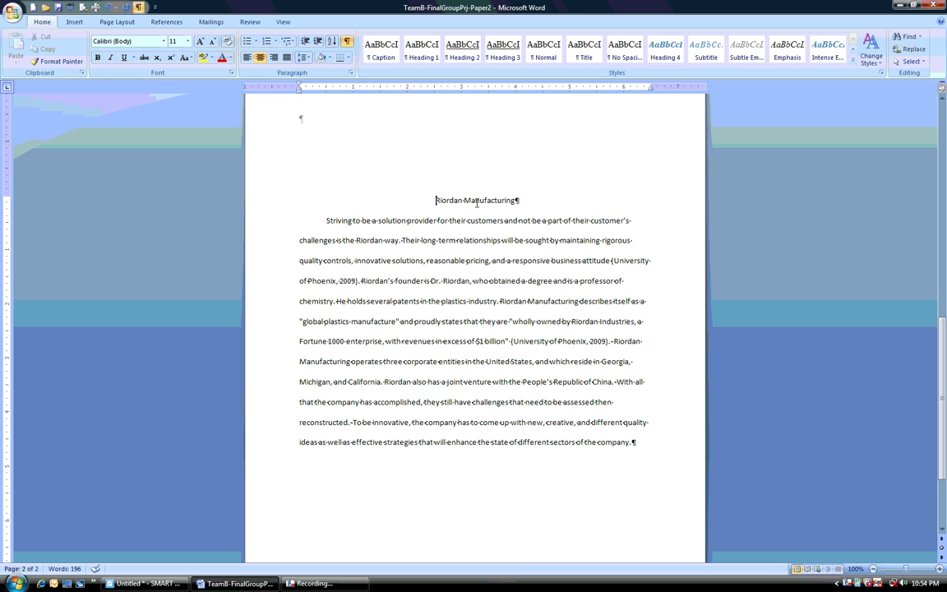
key("Return")
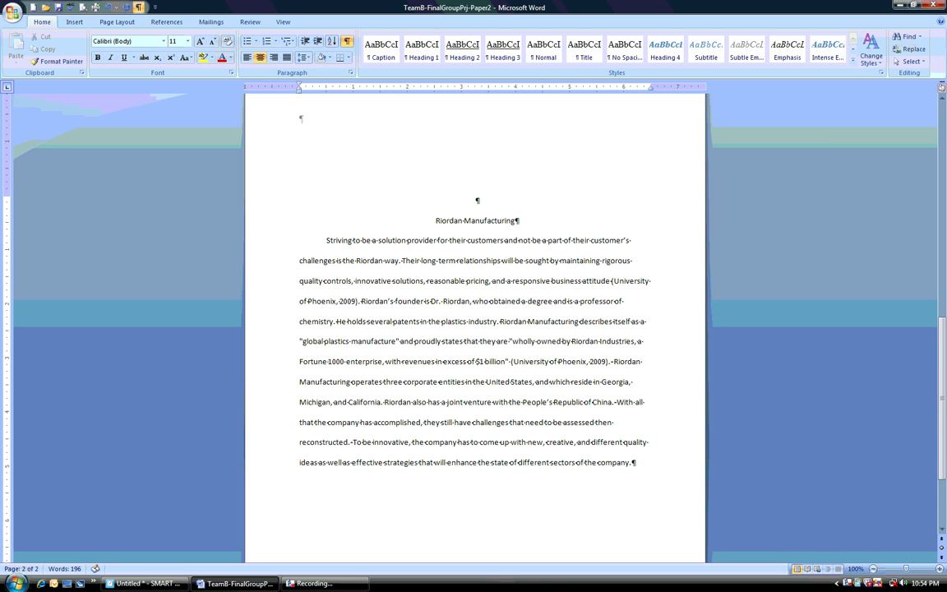
left_click(274, 57)
type("Ms. Russell")
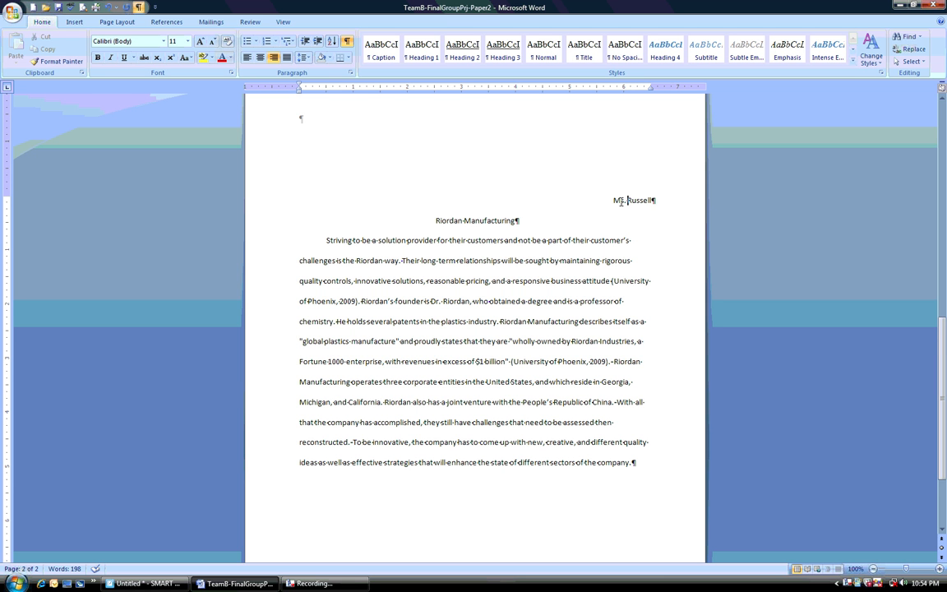
left_click_drag(614, 200, 644, 199)
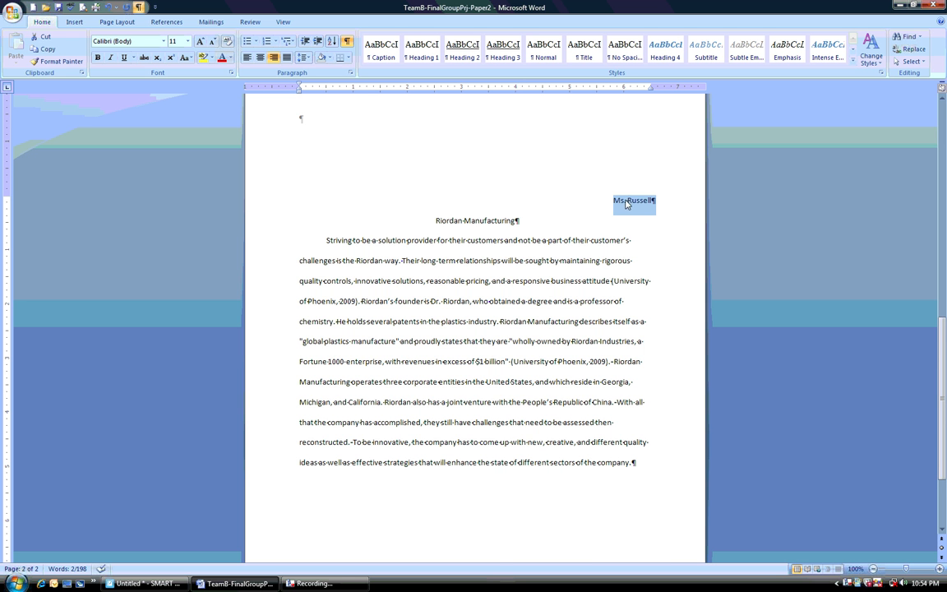
left_click(554, 323)
Look over both pages of the paper, going to the document's end and back to its beginning
scroll(550, 346, "up", 5)
scroll(548, 380, "down", 6)
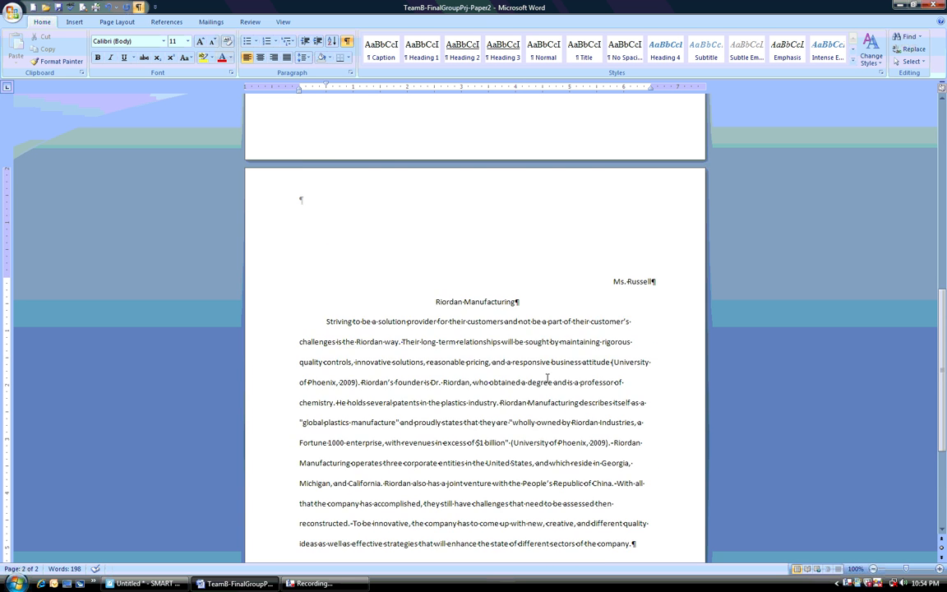
scroll(546, 379, "down", 1)
scroll(547, 378, "up", 15)
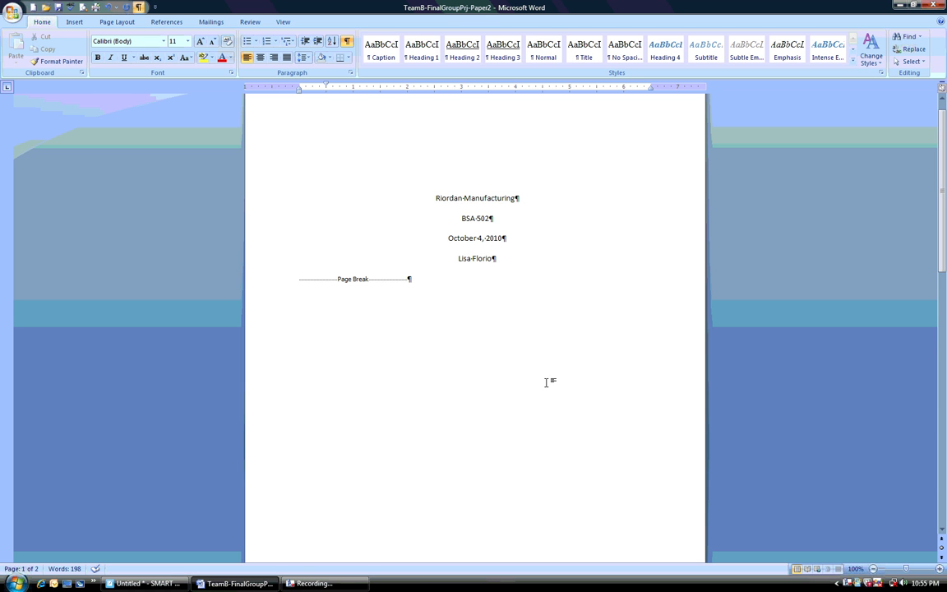
scroll(545, 382, "up", 1)
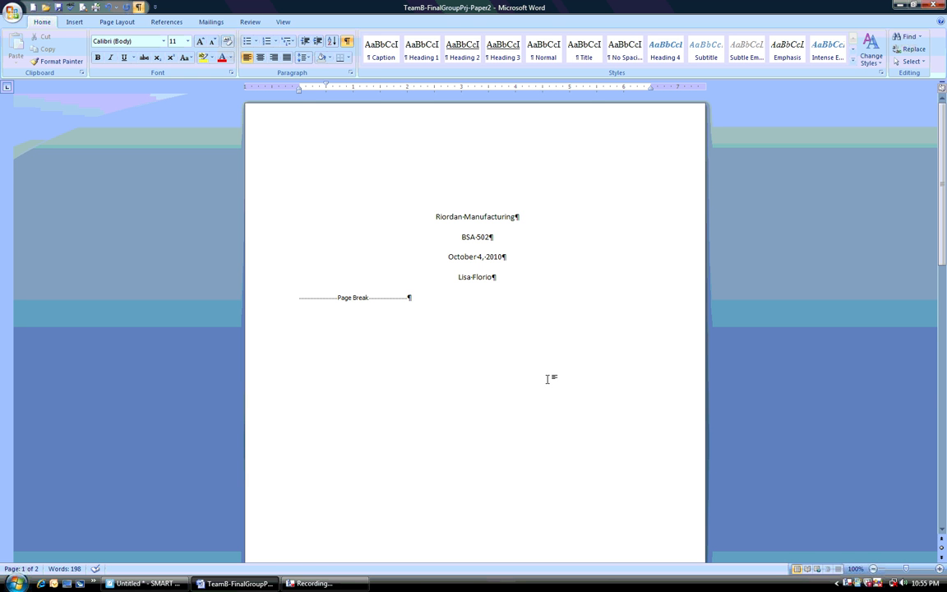
key("ctrl+End")
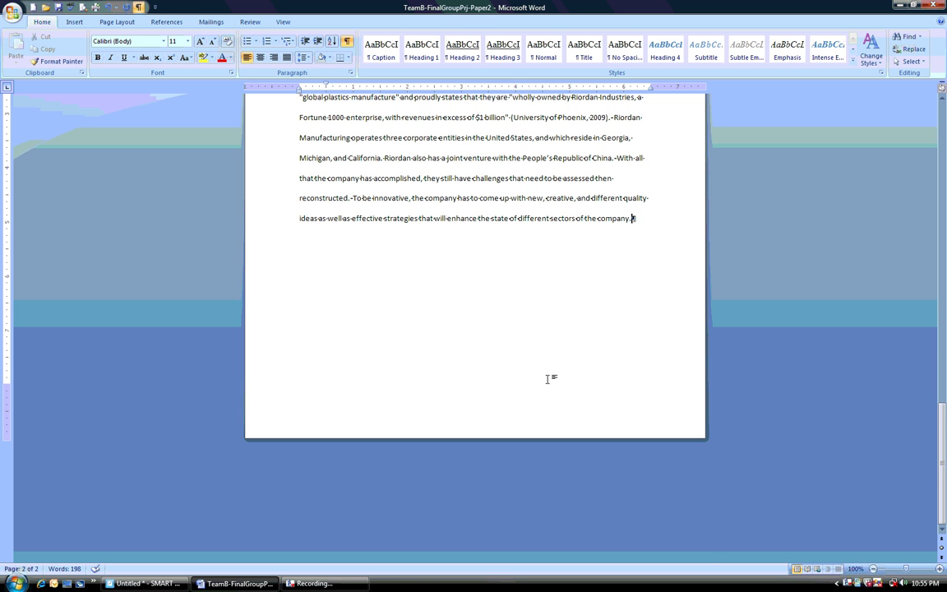
key("ctrl+Home")
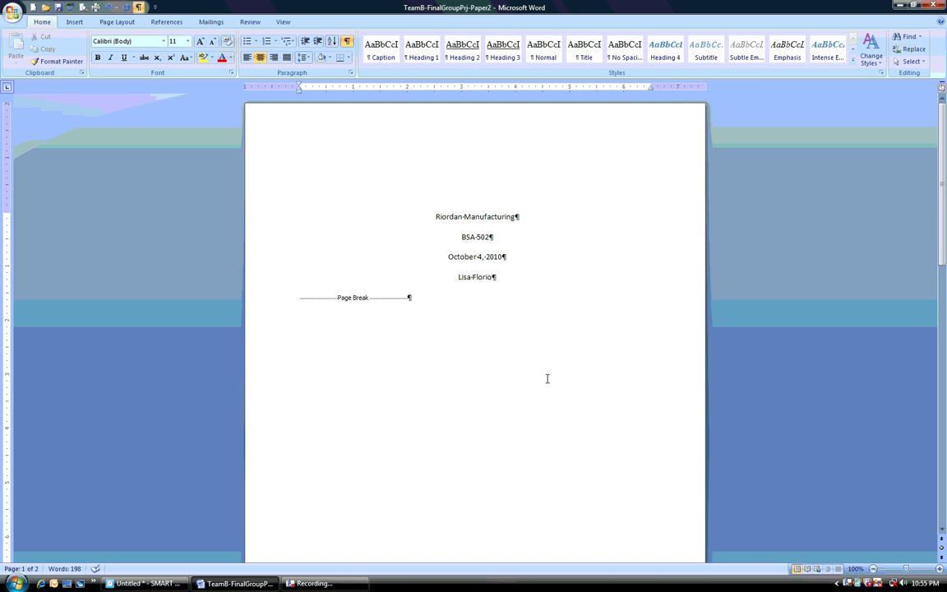